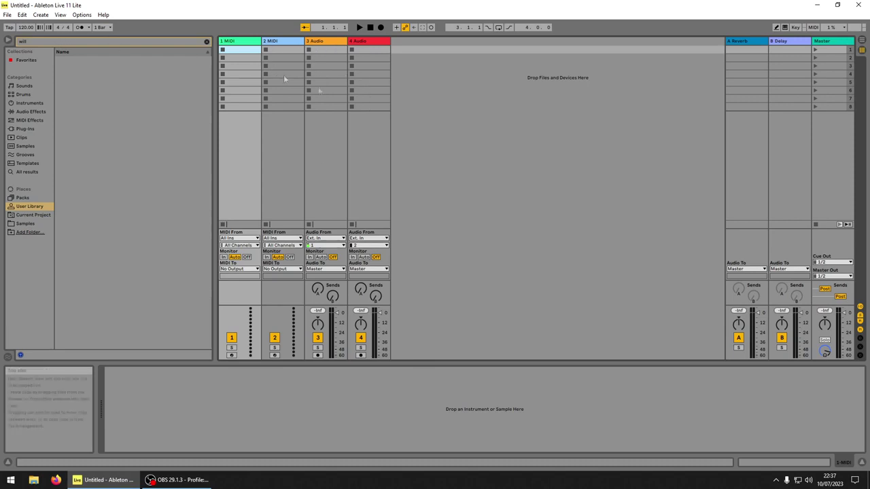
Delete both MIDI tracks and the second audio track, keeping only one audio track
left_click(234, 43)
key("Delete")
key("Delete")
key("Delete")
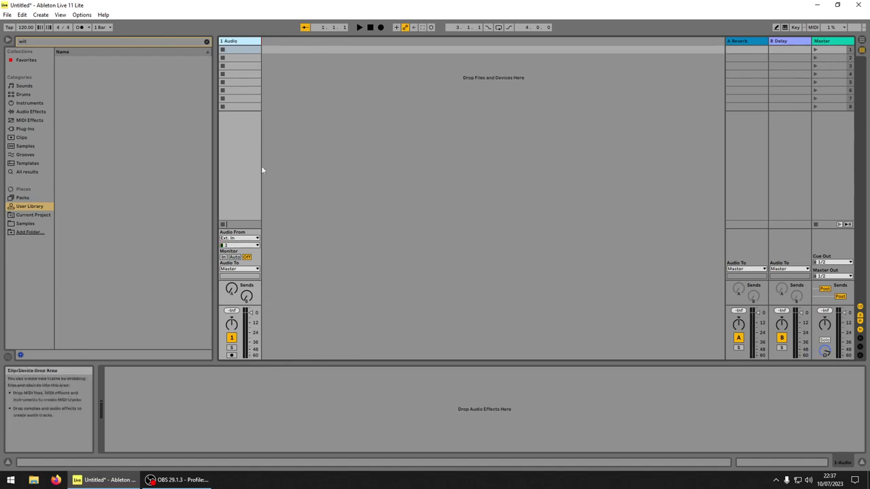
Add the Sustained Lead Vocal compressor preset from Audio Effects to the audio track
left_click(31, 111)
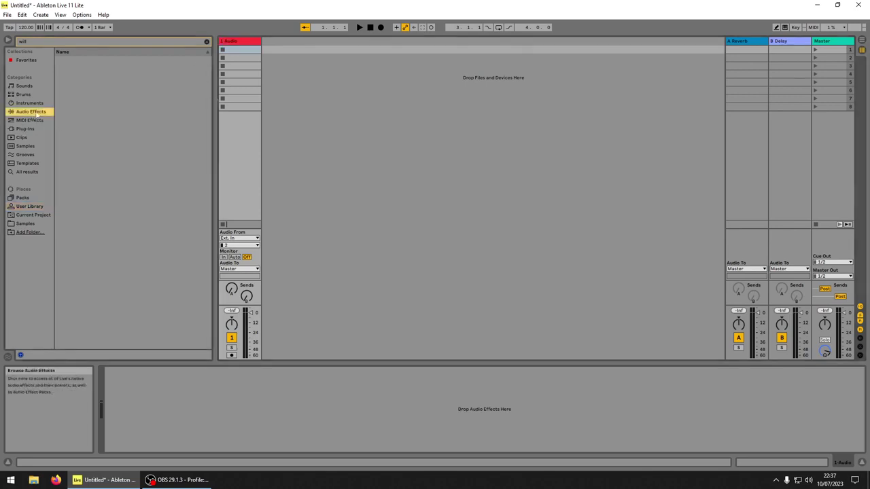
key("Escape")
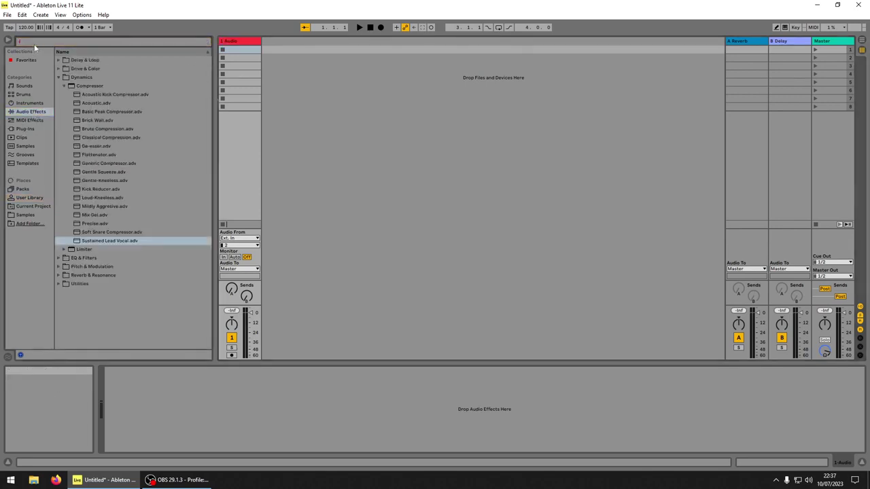
left_click(117, 241)
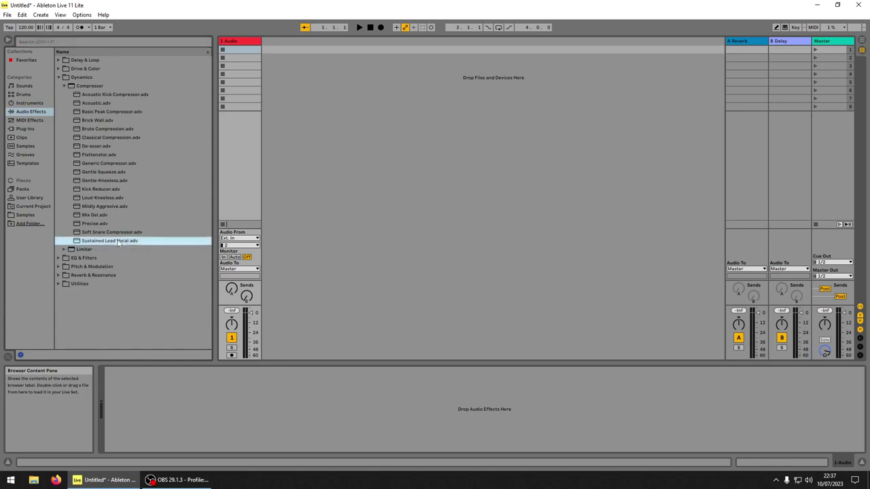
left_click_drag(98, 241, 115, 393)
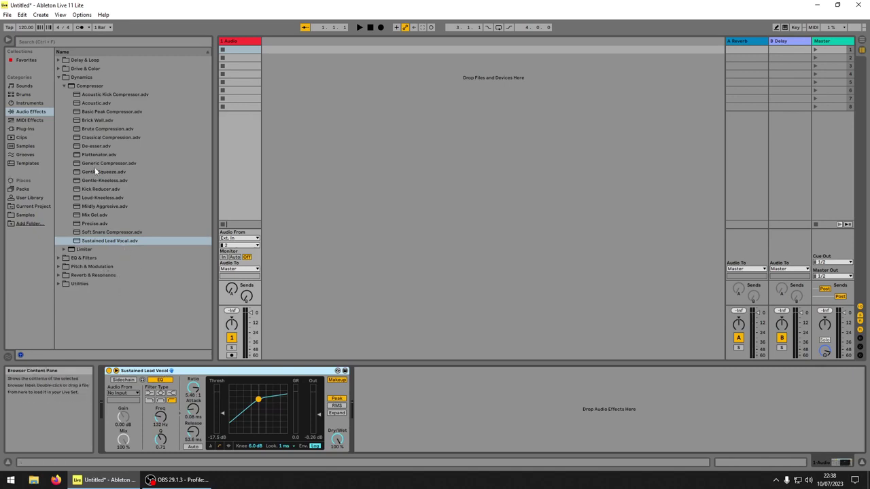
Add a De-esser and then a Utilities Tuner after the compressor
left_click_drag(99, 145, 361, 408)
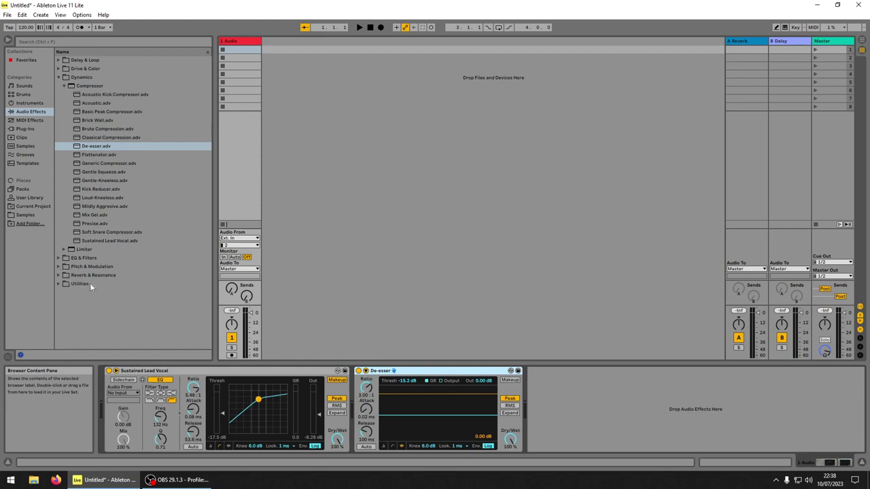
left_click(60, 285)
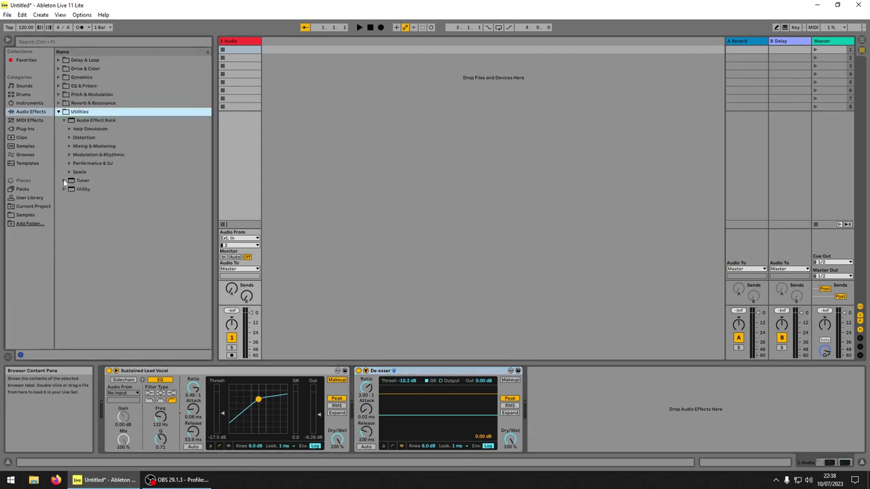
left_click_drag(83, 180, 534, 386)
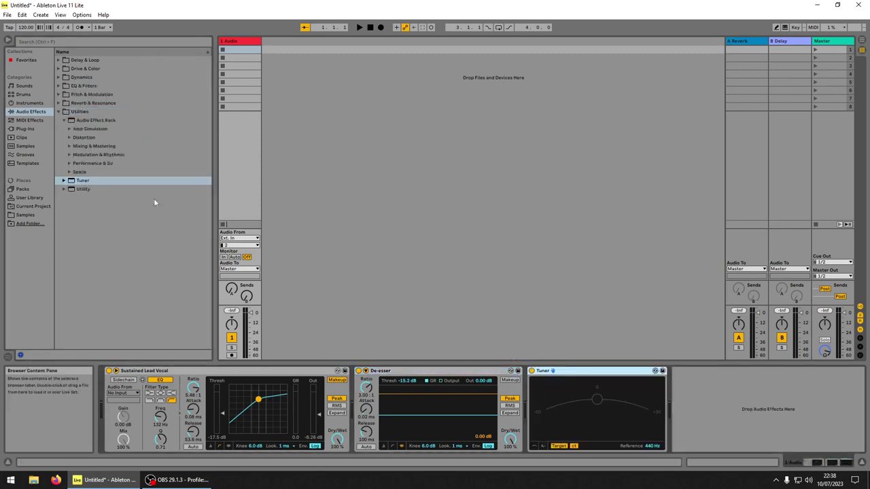
left_click(63, 180)
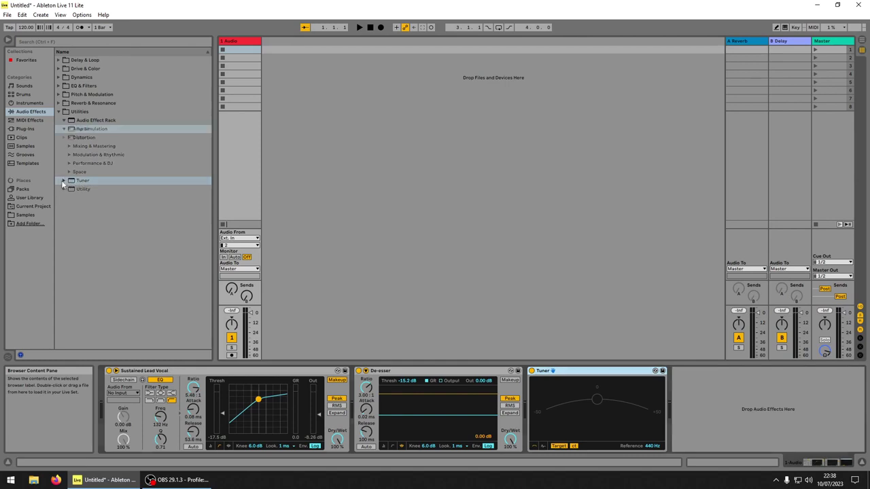
Add a plain Compressor after the Tuner, then remove it again
left_click(58, 76)
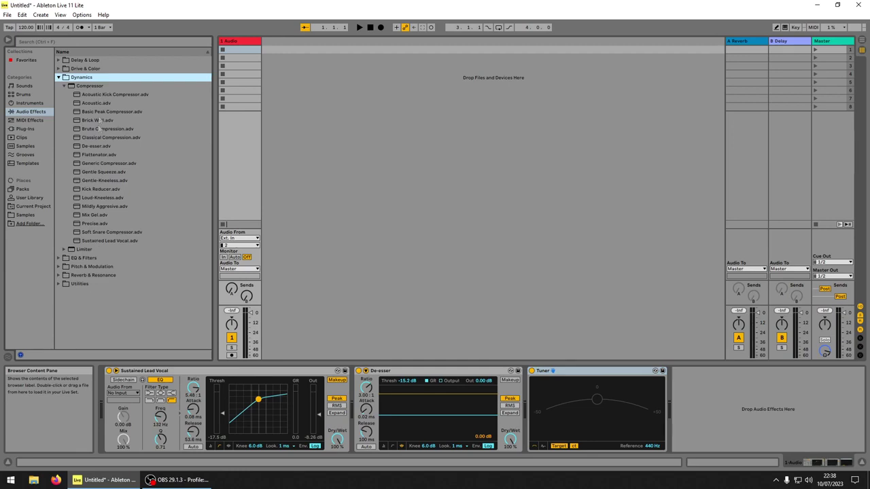
left_click_drag(84, 88, 701, 403)
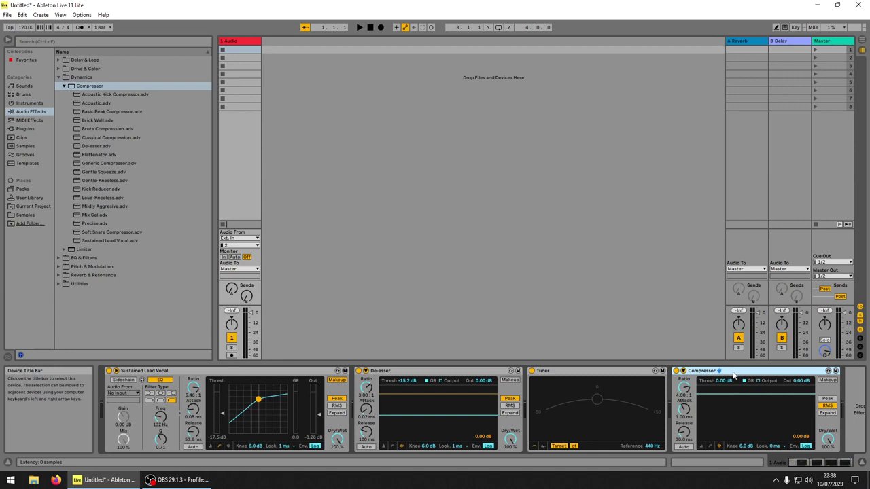
key("Delete")
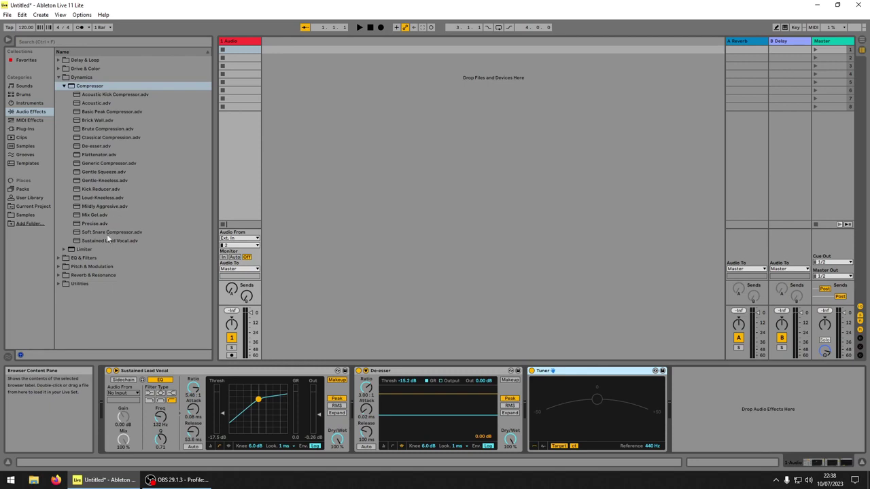
left_click(59, 274)
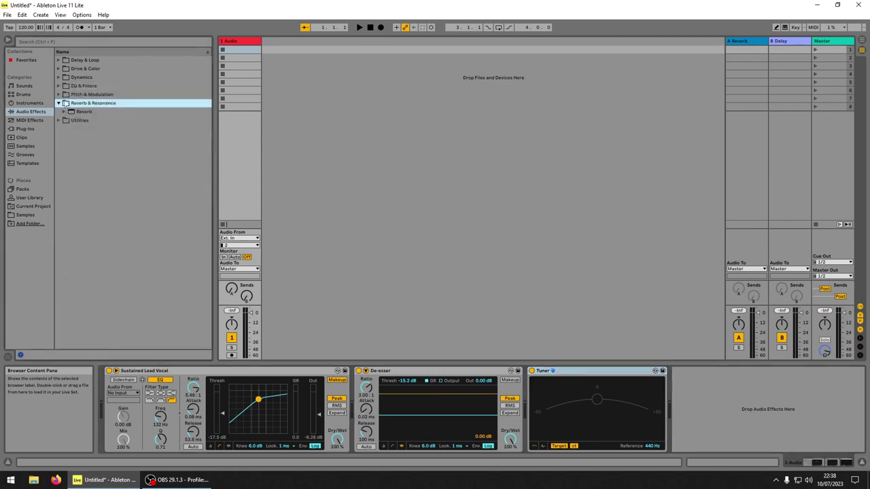
left_click(61, 95)
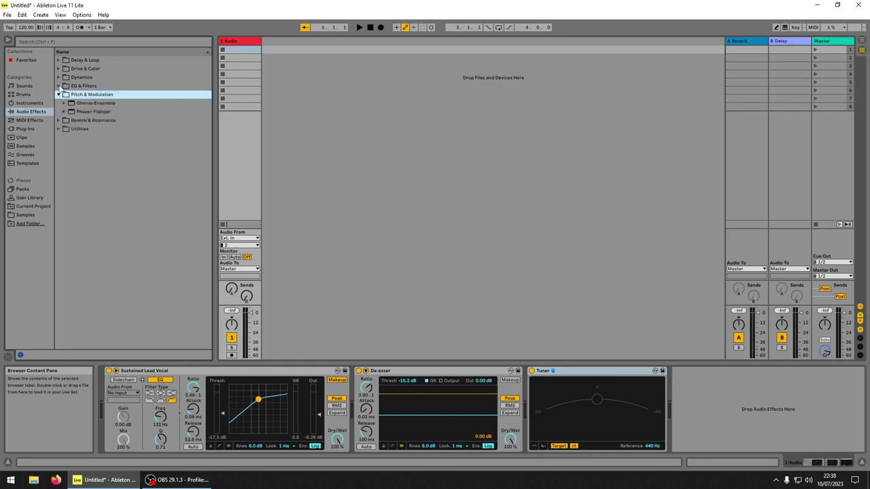
Load Auto Filter from EQ & Filters and position it after the Tuner
left_click(60, 87)
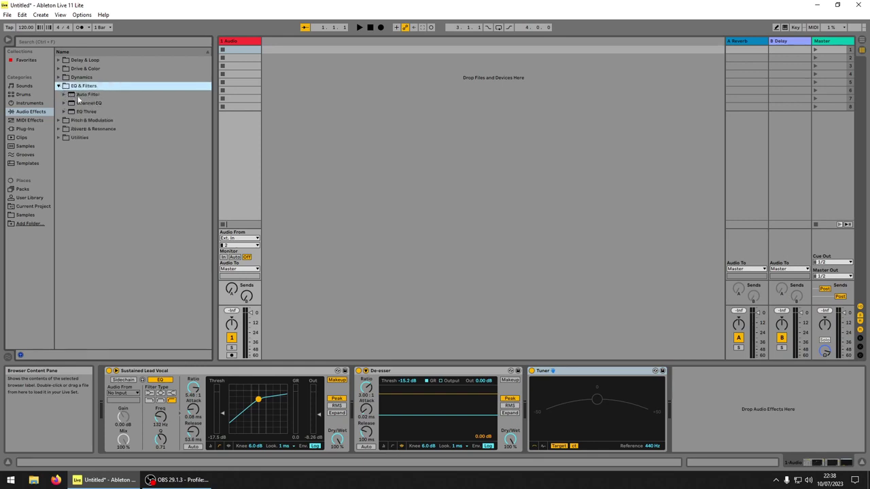
left_click(79, 95)
key("Return")
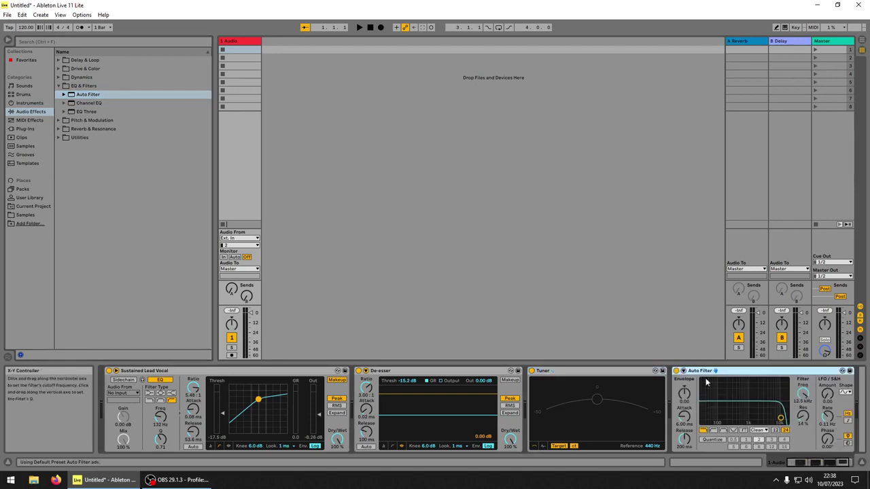
left_click_drag(752, 376, 544, 376)
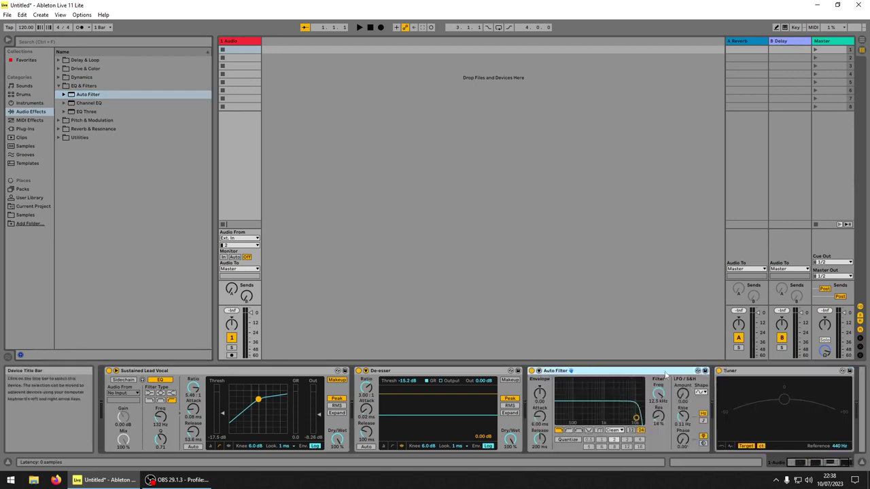
left_click_drag(666, 373, 797, 376)
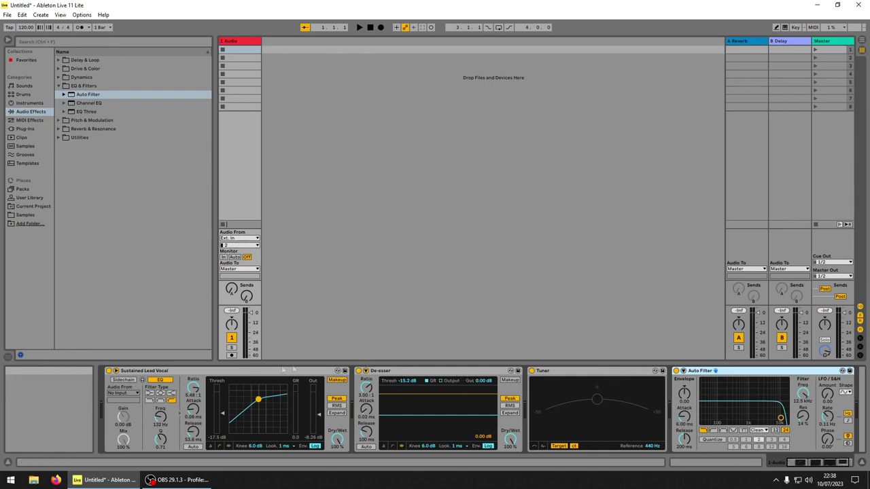
left_click(270, 373)
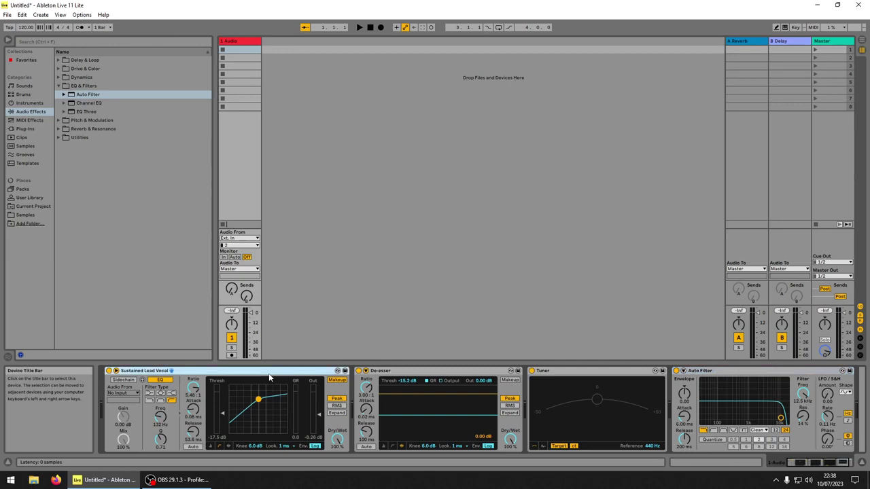
Group the four devices into an Audio Effect Rack and save it as a User Library preset
right_click(233, 372)
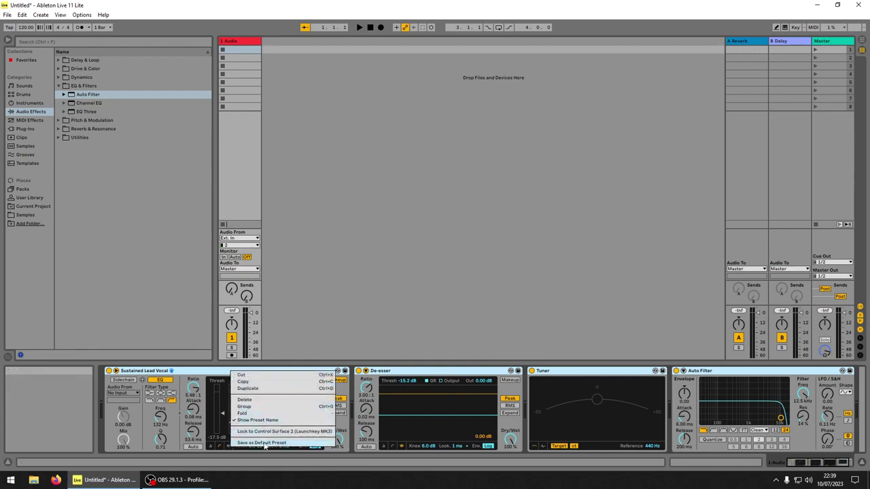
left_click(257, 408)
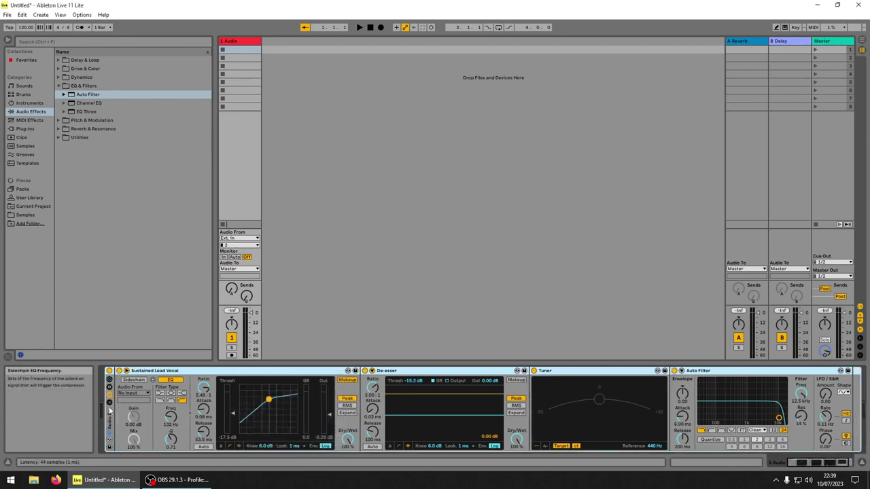
left_click(109, 449)
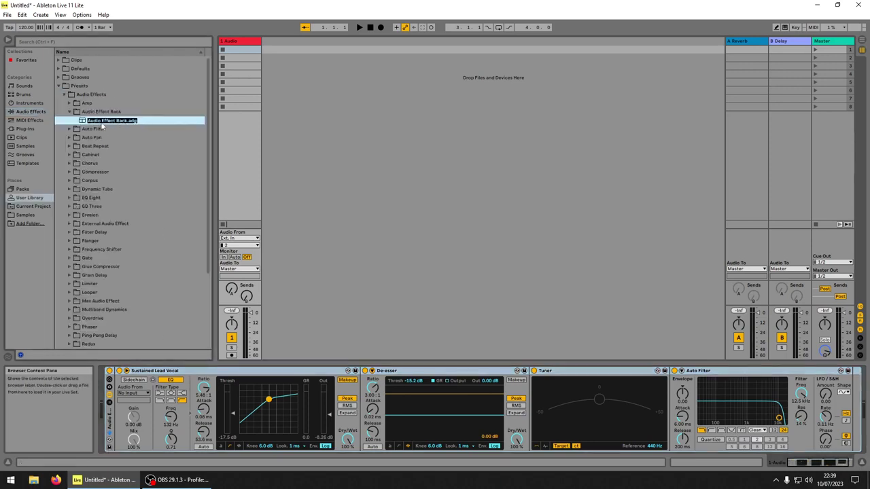
type("Wills Custom Chain")
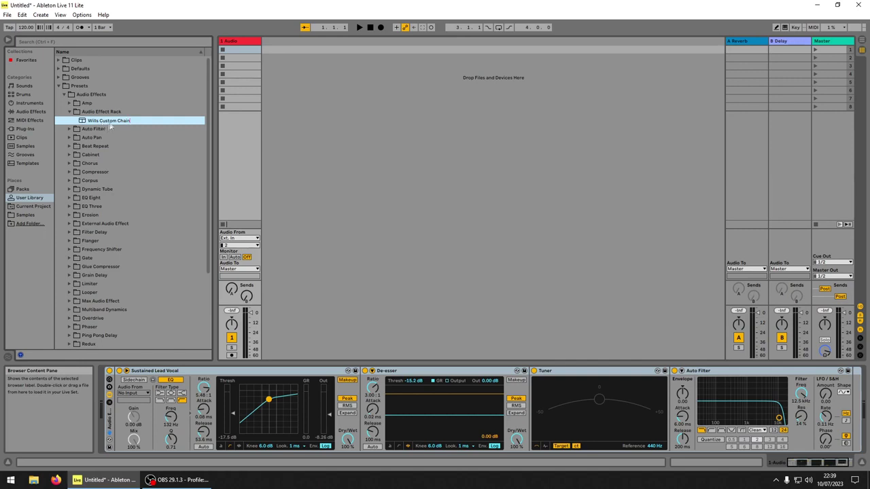
Rename the saved rack preset to 'Wills Vocal Chain'
key("ctrl+r")
left_click_drag(101, 122, 117, 124)
type("Vocal")
key("Return")
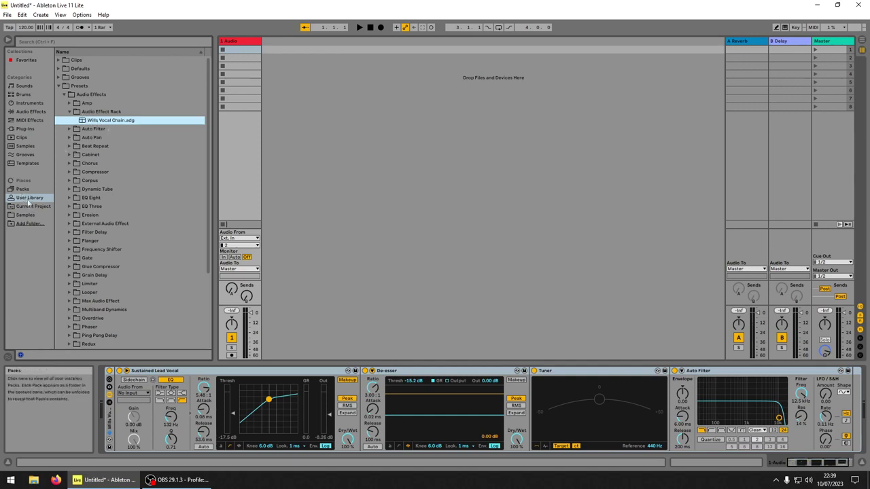
left_click(59, 87)
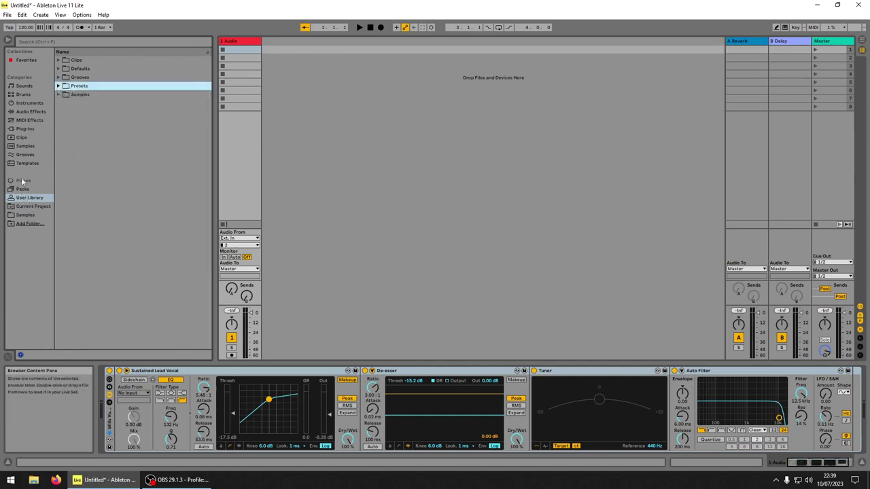
Search the browser for 'will' to find the saved Wills Vocal Chain preset
left_click(30, 102)
left_click(31, 112)
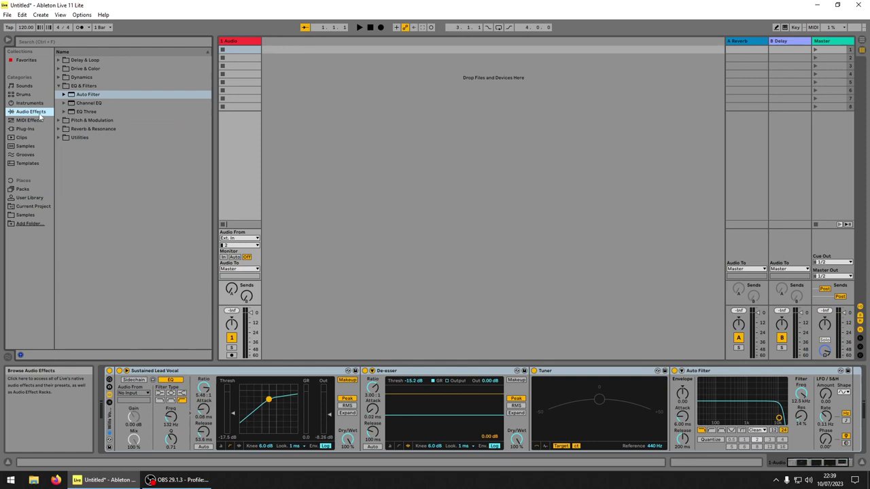
left_click(30, 198)
left_click(66, 43)
type("will")
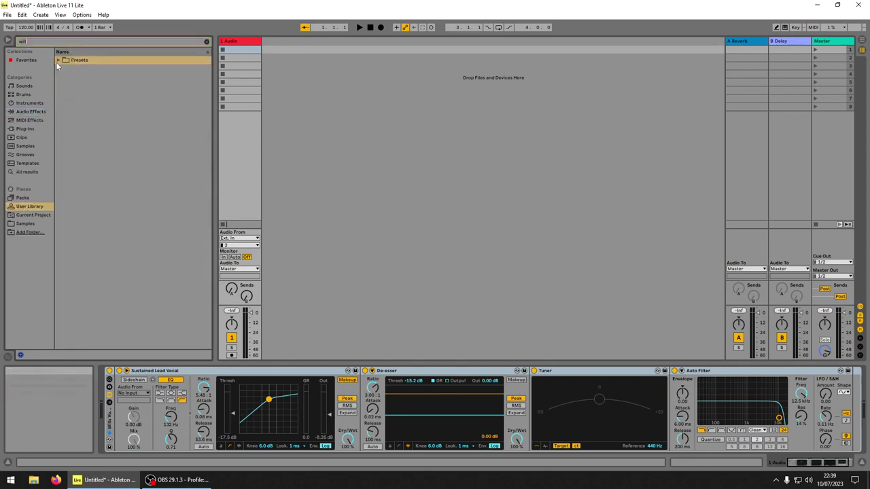
left_click(102, 86)
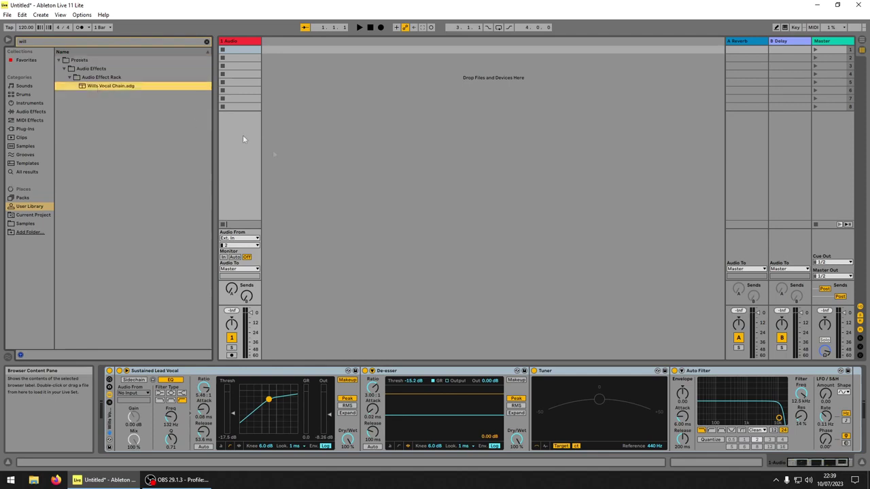
Insert a new audio track and load Wills Vocal Chain.adg onto it
right_click(285, 73)
left_click(305, 75)
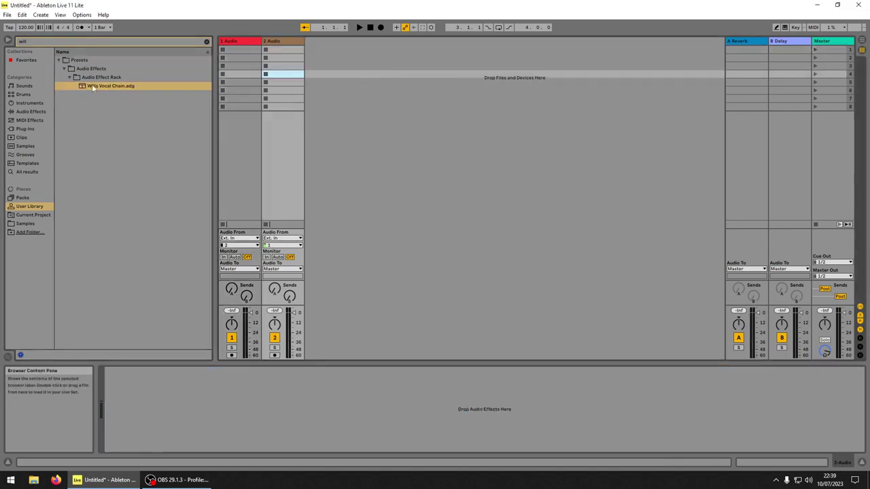
key("Return")
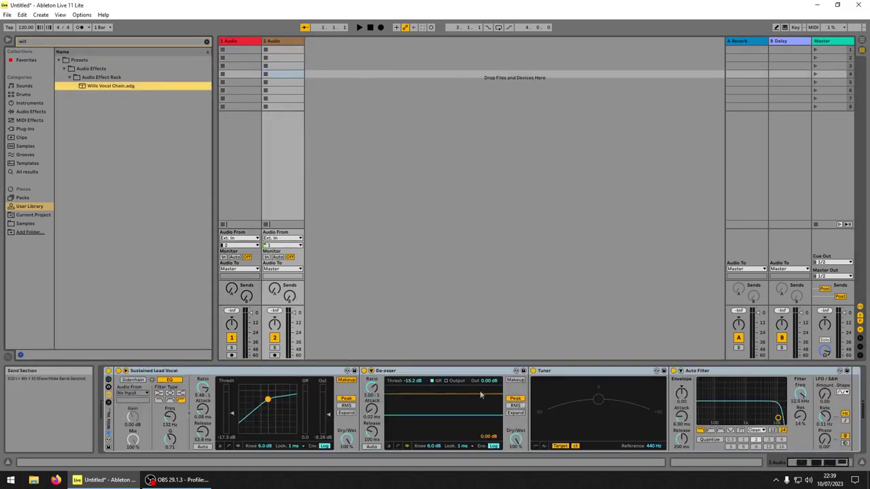